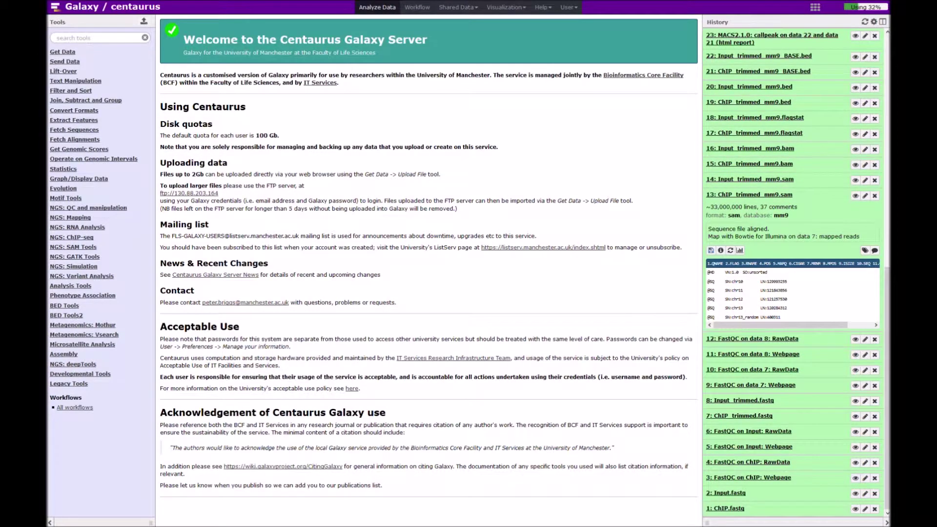
Search the Tools panel for 'bowtie' to list the Bowtie mapping tools
click(57, 38)
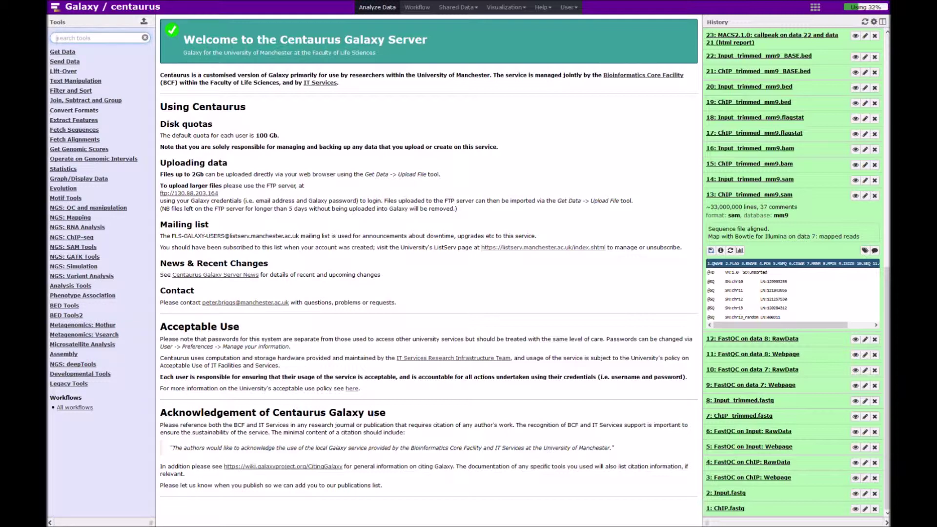
text(bowtie)
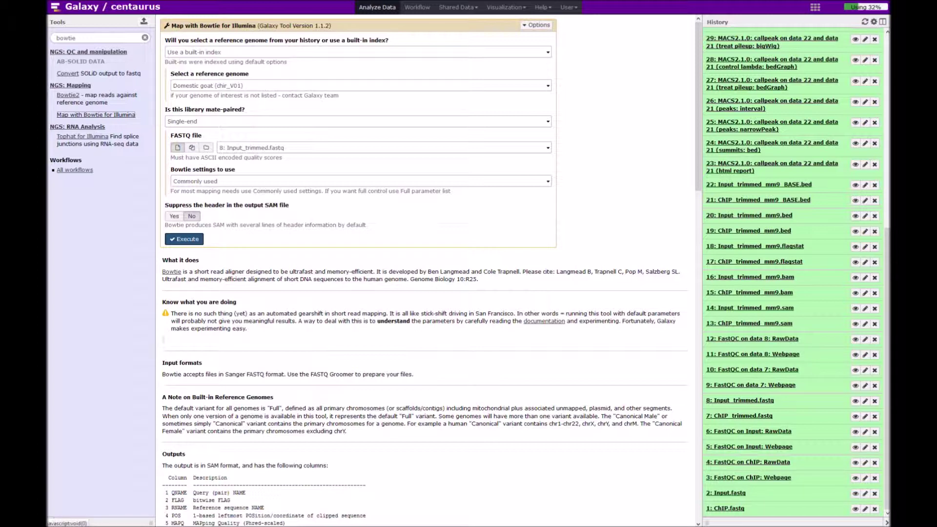
Pick Mouse (mm9_random_chrM_chrU) as the built-in reference genome by searching mm9
click(359, 85)
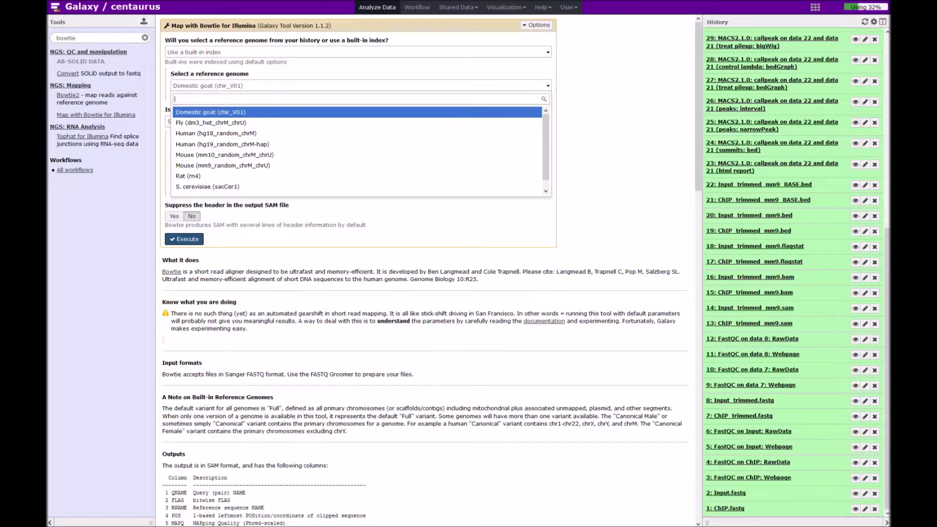
text(mm9)
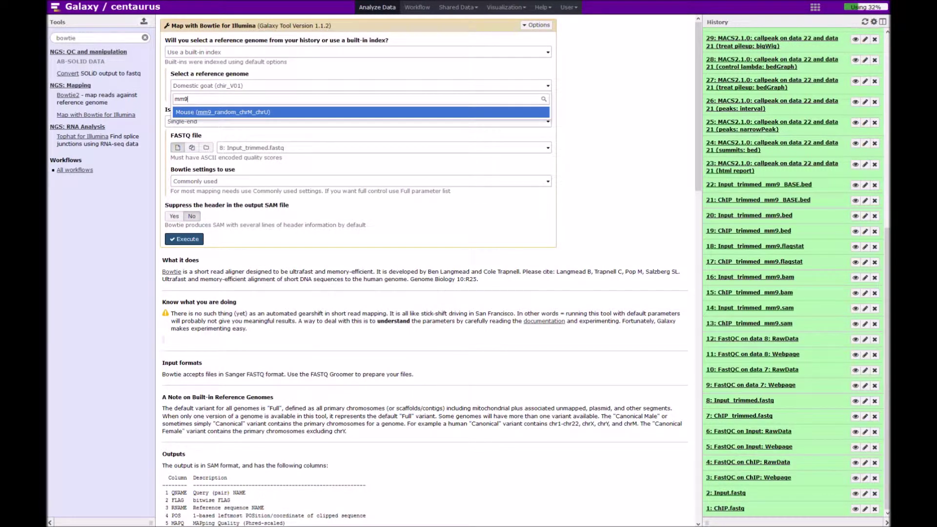
key(Return)
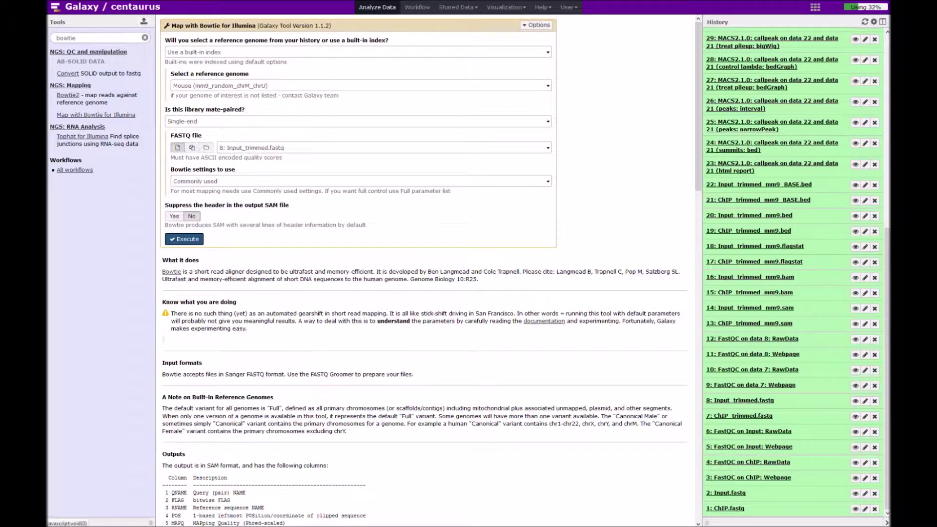
Keep the library single-end and use 7: ChIP_trimmed.fastq as the FASTQ reads file
click(358, 121)
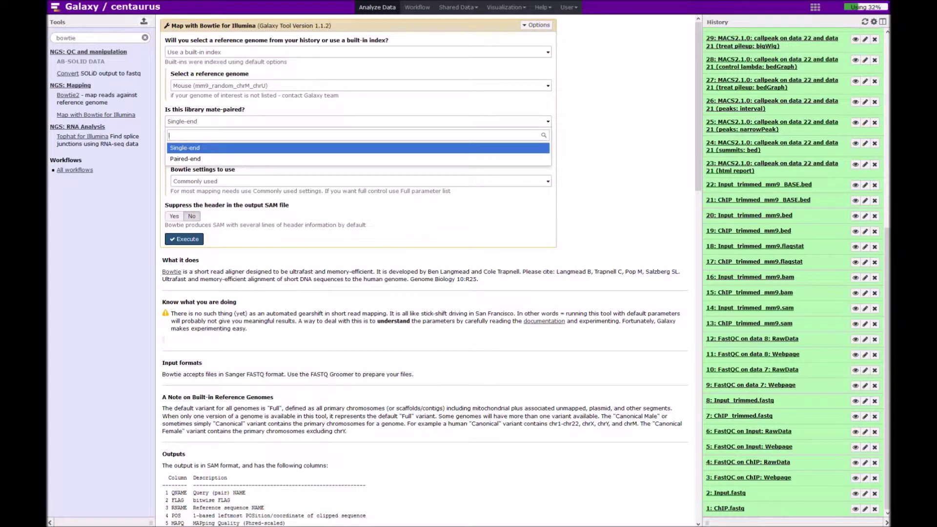
key(Return)
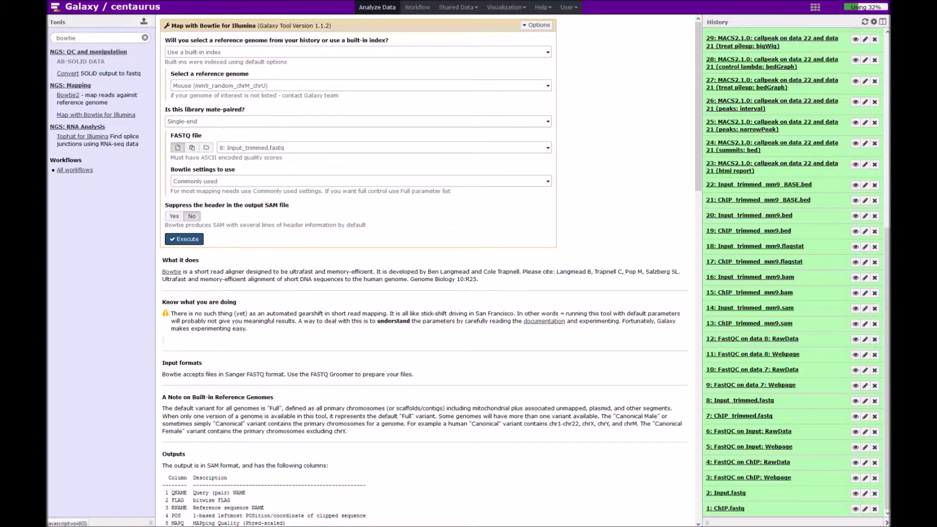
key(Down)
key(Down)
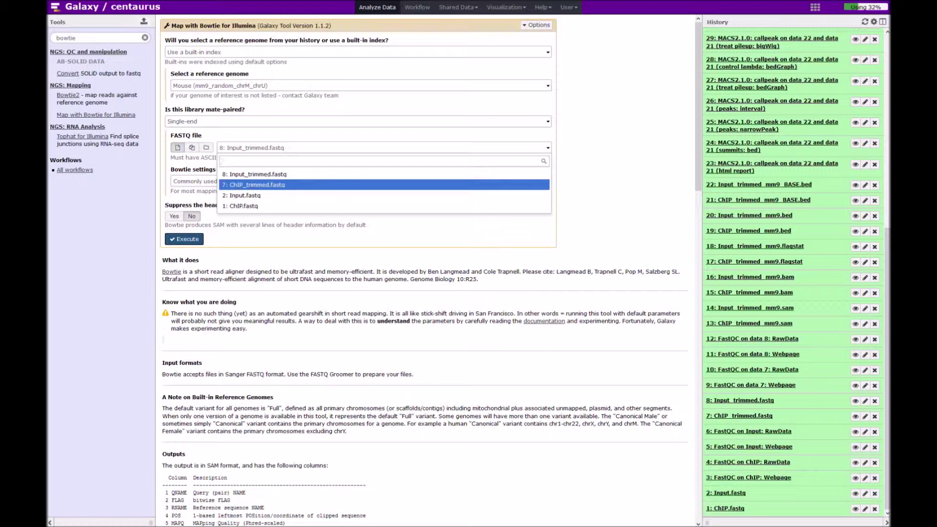
click(292, 184)
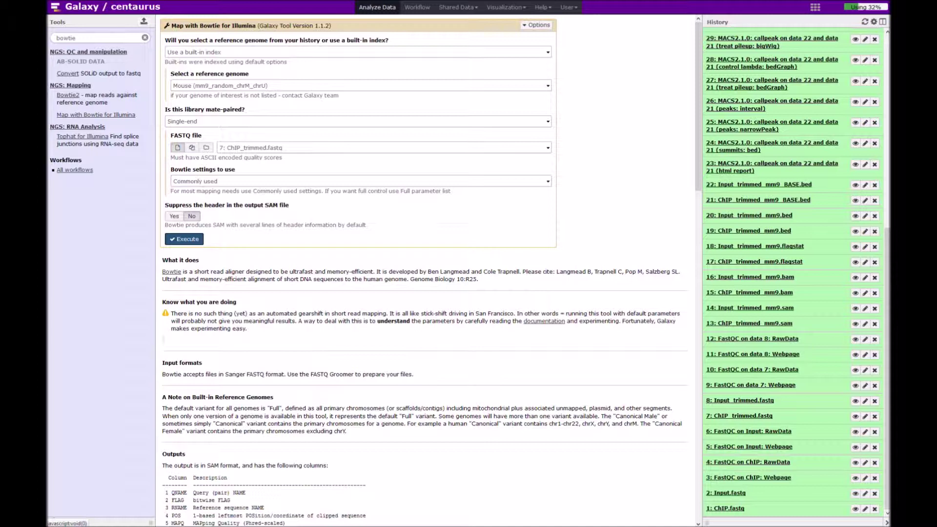
click(358, 181)
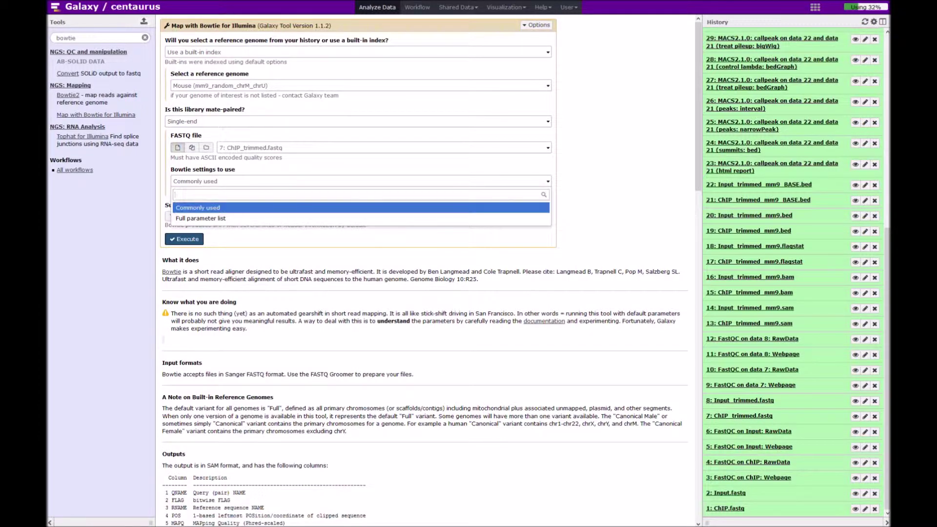
Switch Bowtie to the Full parameter list and change the -m limit from -1 to 1
key(Down)
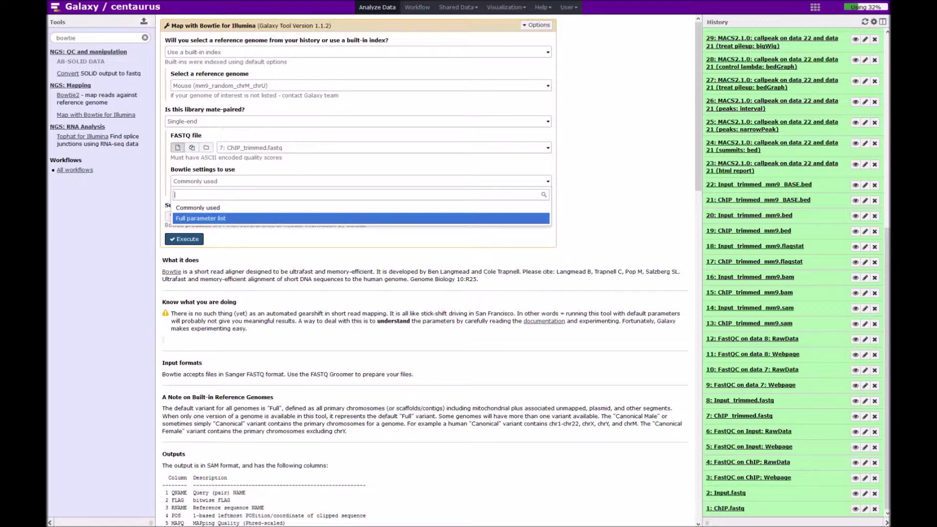
key(Return)
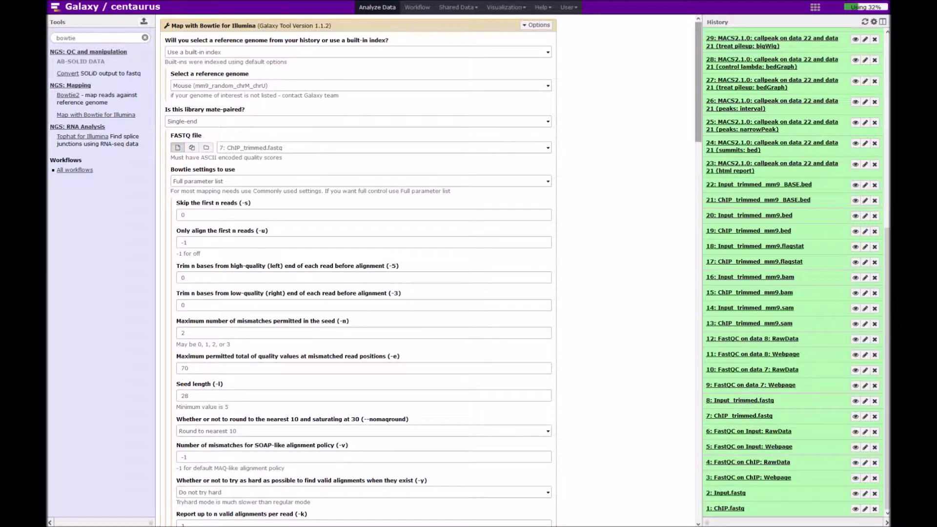
scroll(431, 268, down, 3)
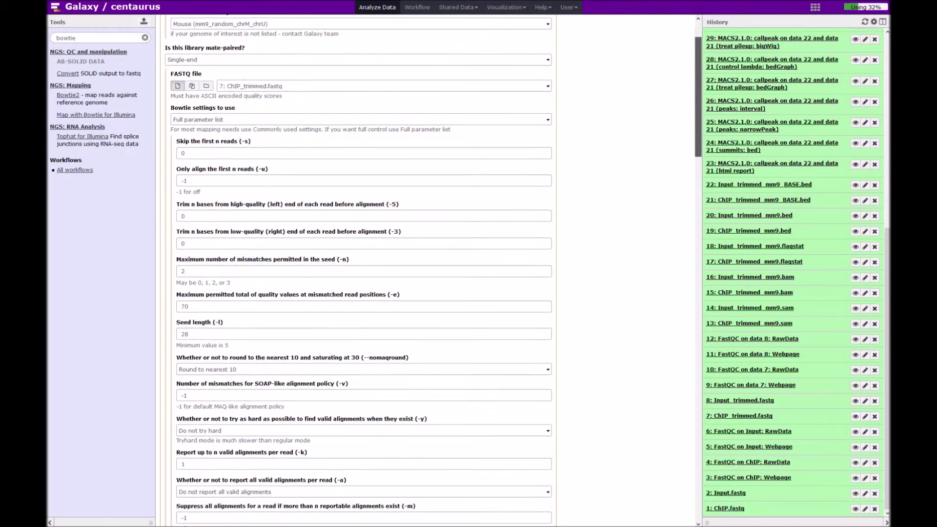
scroll(430, 269, down, 3)
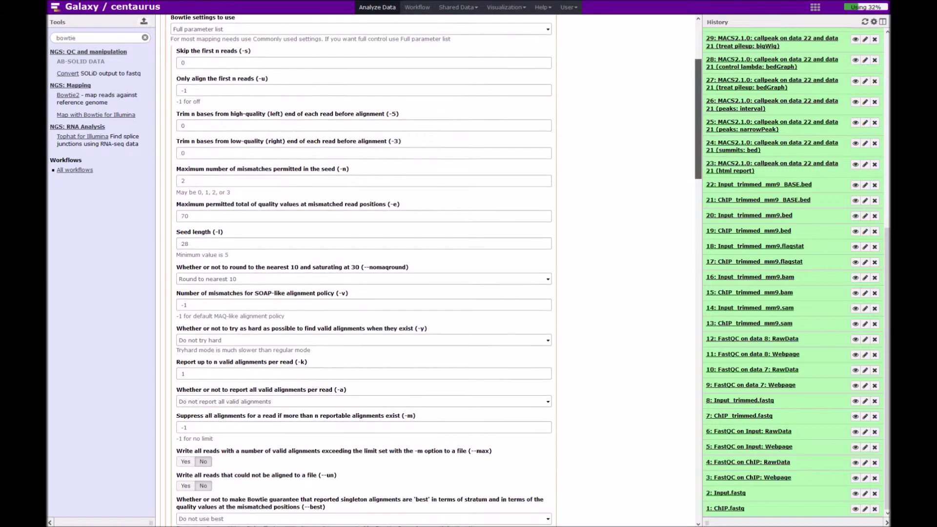
scroll(431, 268, down, 1)
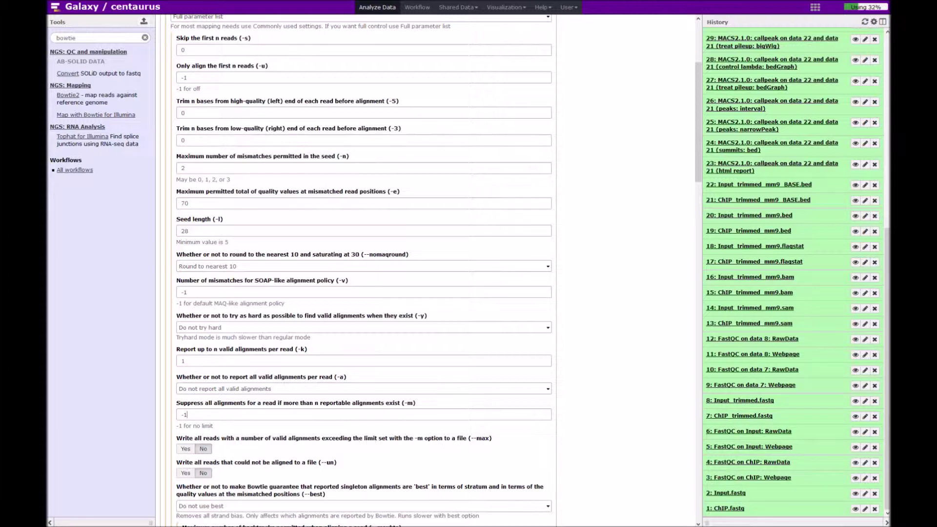
key(ctrl+a)
text(1)
scroll(363, 268, down, 3)
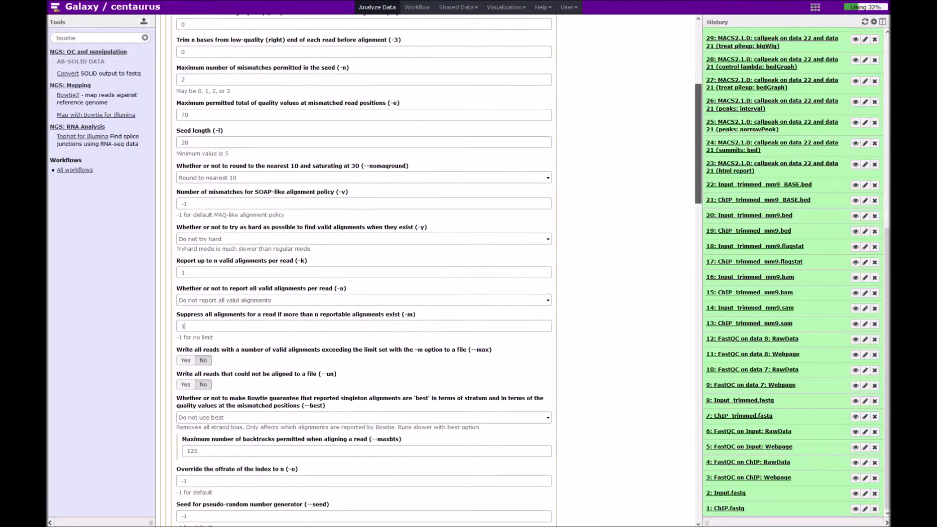
scroll(364, 269, down, 1)
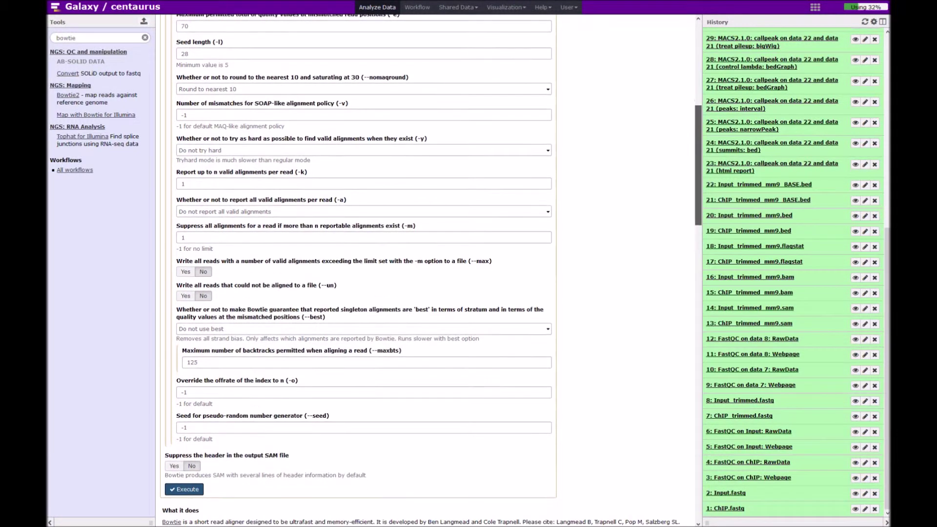
scroll(364, 268, down, 2)
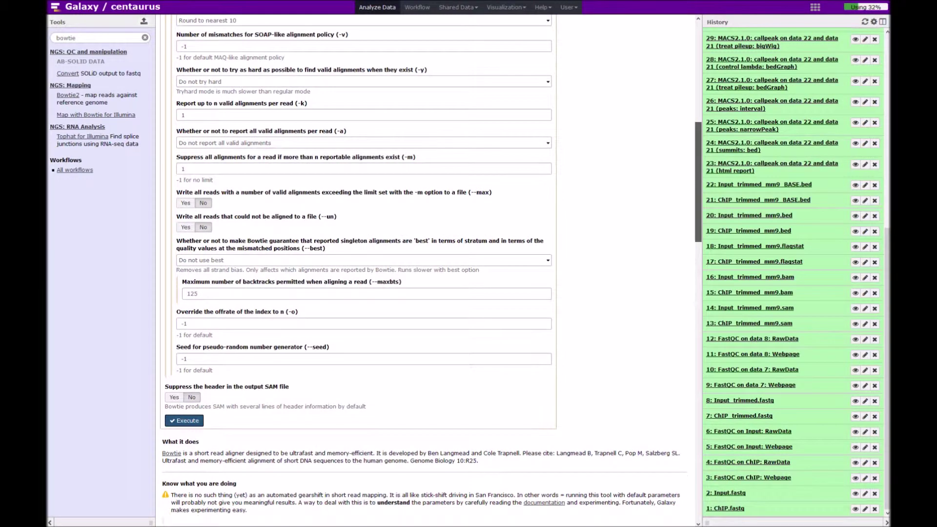
scroll(364, 268, down, 4)
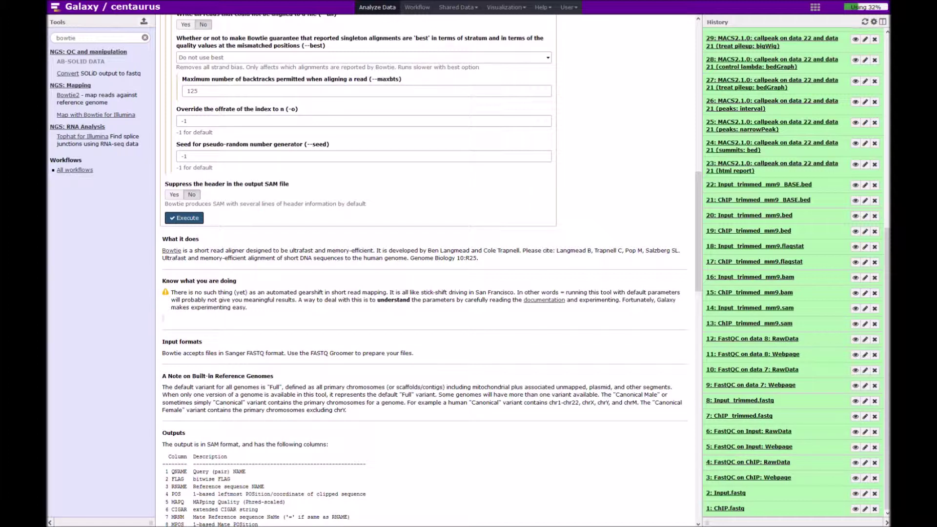
scroll(429, 269, up, 1)
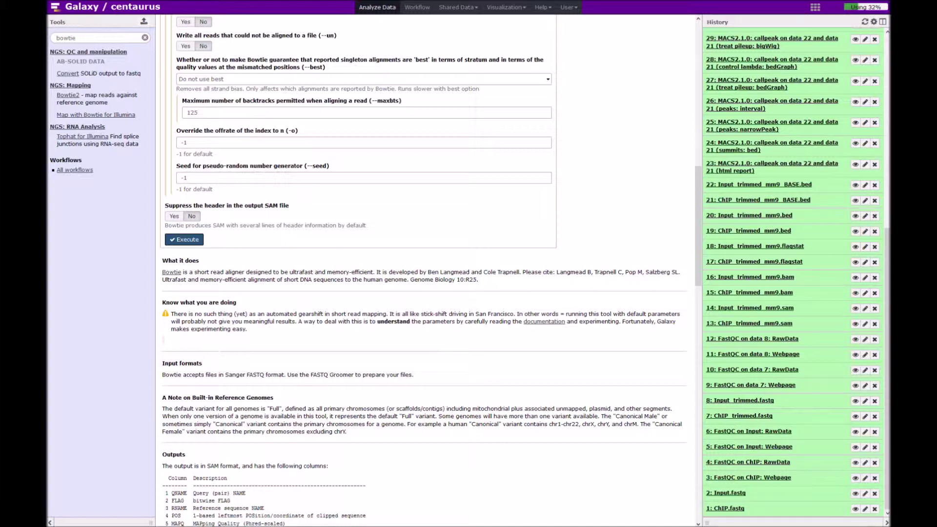
View 13: ChIP_trimmed_mm9.sam to see its mm9 headers, bowtie -m 1 command and mapped reads
click(855, 324)
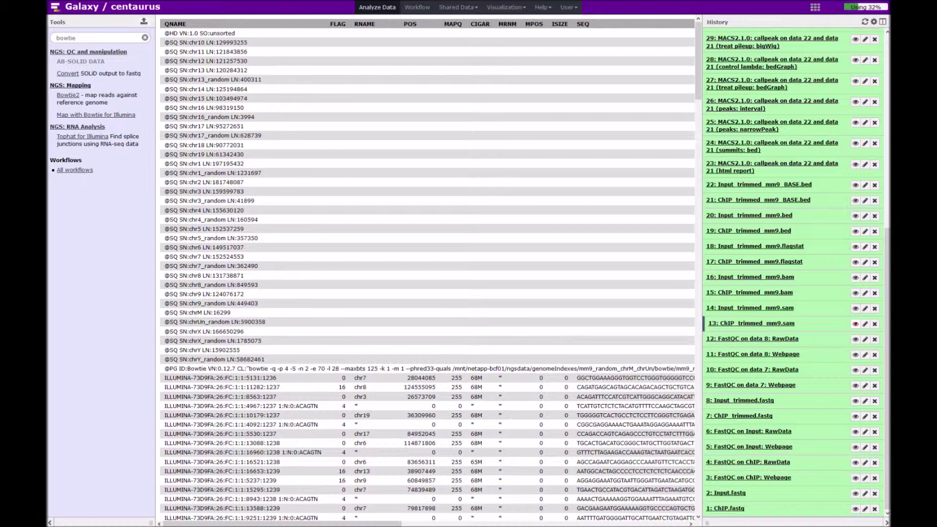
Replace the tool search with 'samtools' and open the SAM-to-BAM tool under NGS: SAM Tools
click(97, 37)
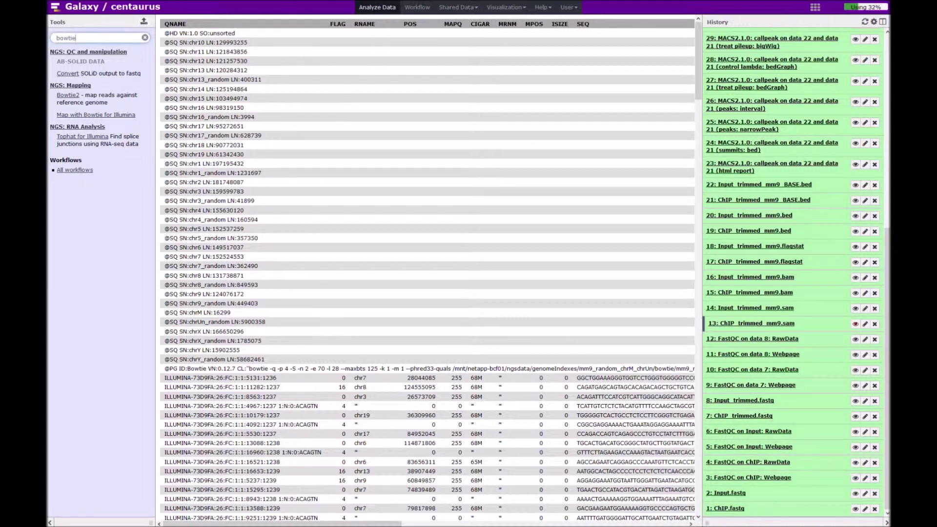
key(ctrl+a)
text(samtools)
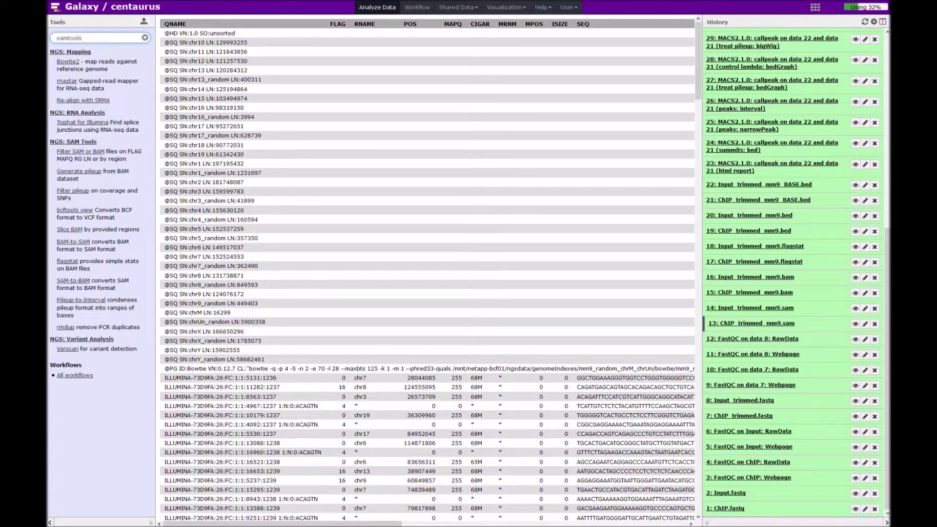
click(73, 280)
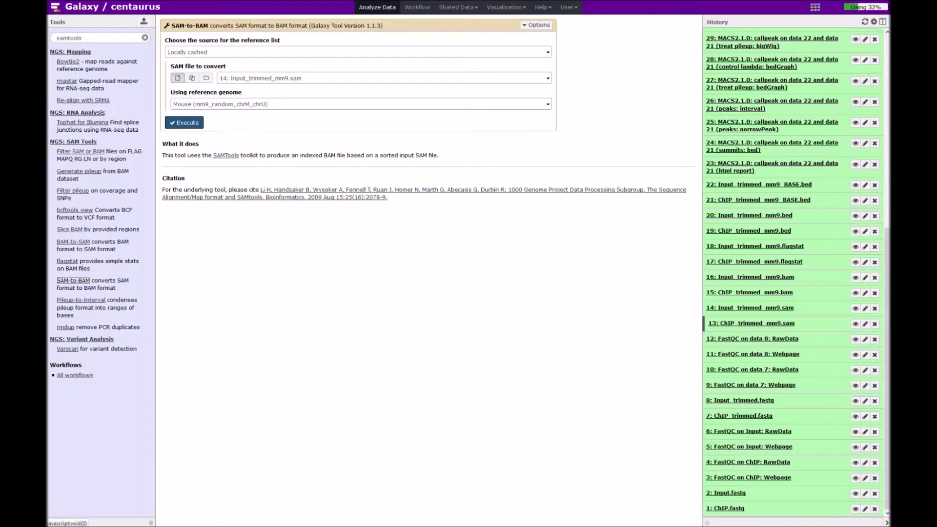
click(384, 78)
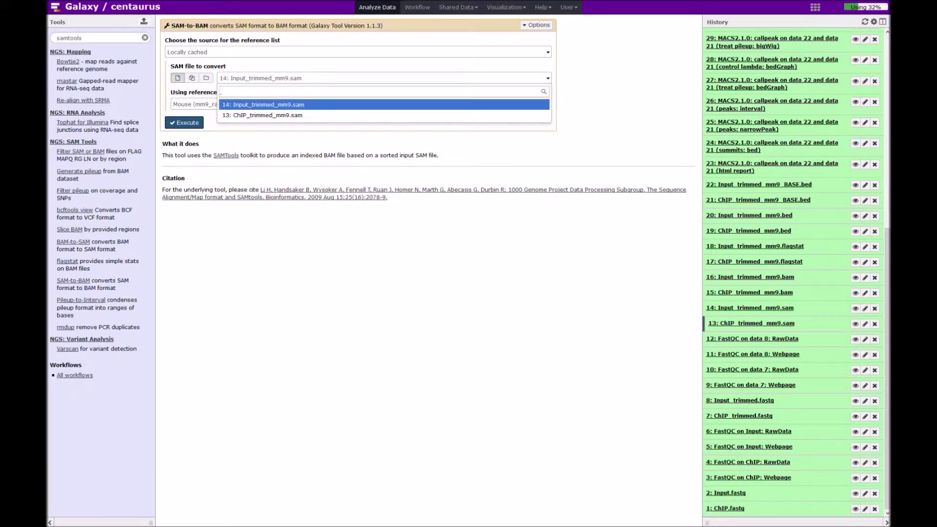
key(Escape)
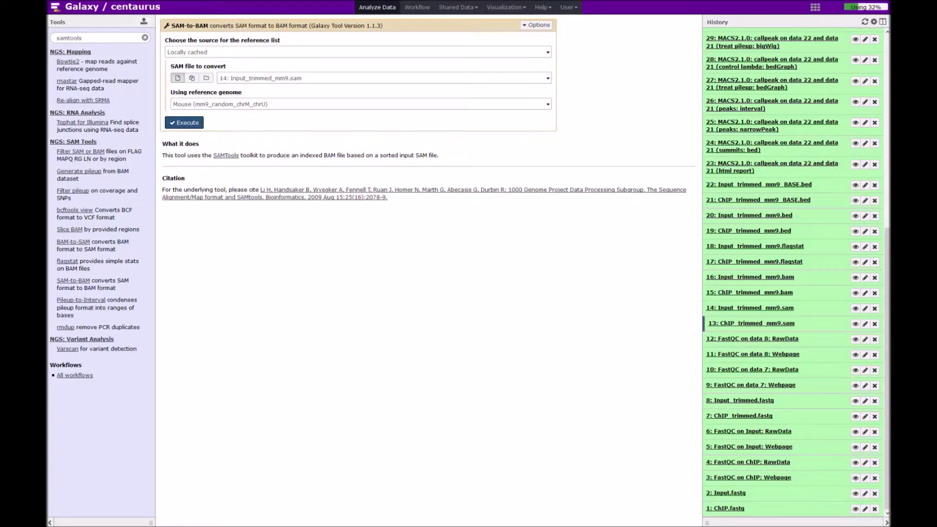
click(854, 262)
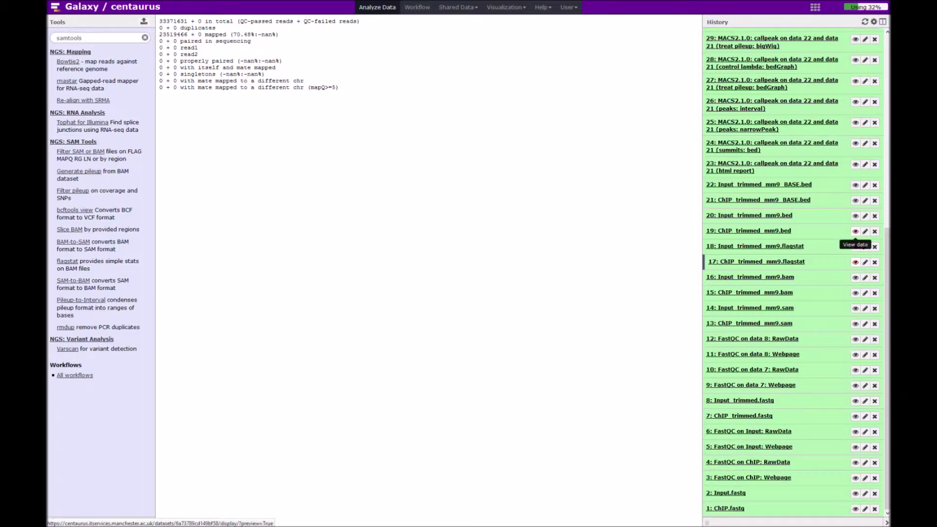
Display 19: ChIP_trimmed_mm9.bed, showing chr10 read intervals scored 255 with strands
click(854, 231)
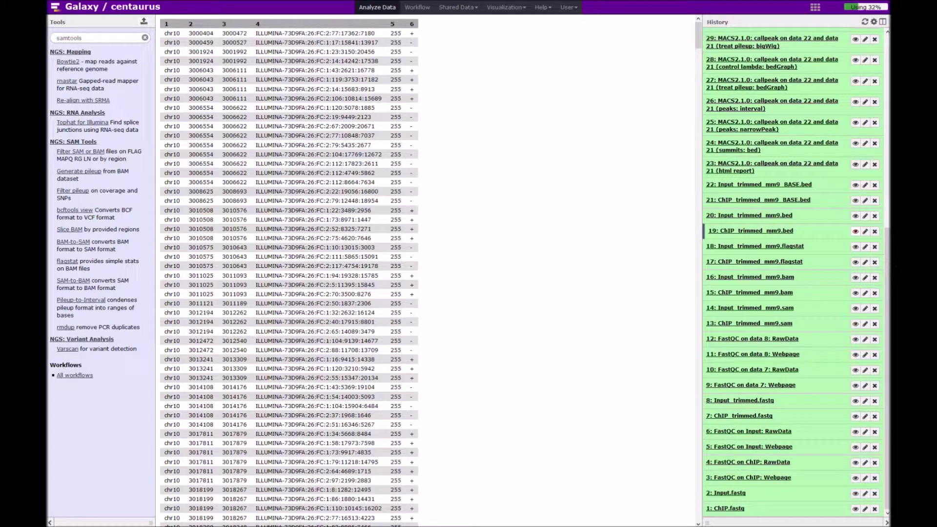
Replace the tool search with 'bedtools' and open the Convert from BAM to BED tool
double_click(68, 38)
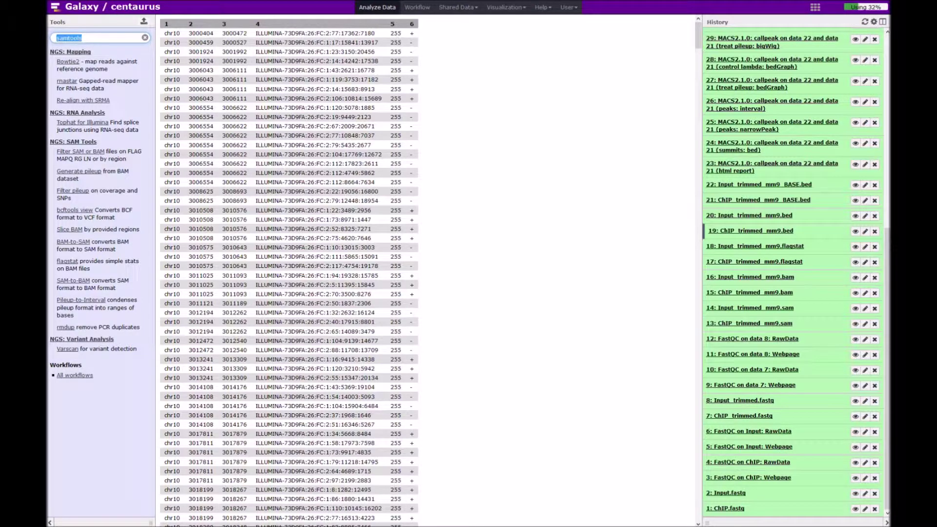
text(bedtool)
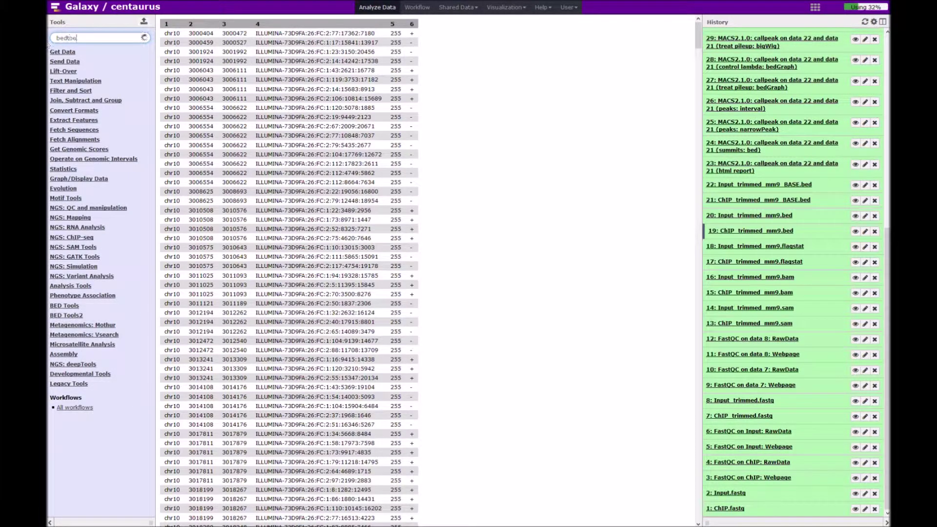
text(s)
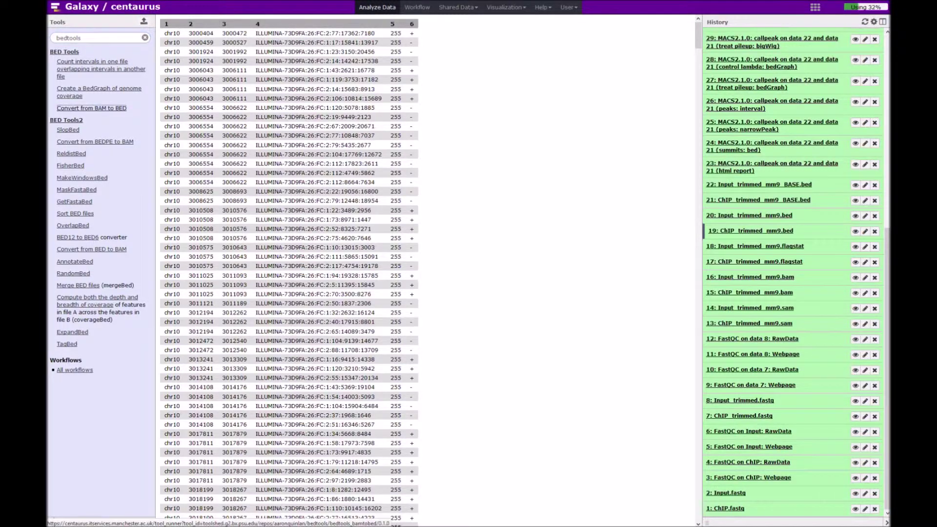
click(91, 107)
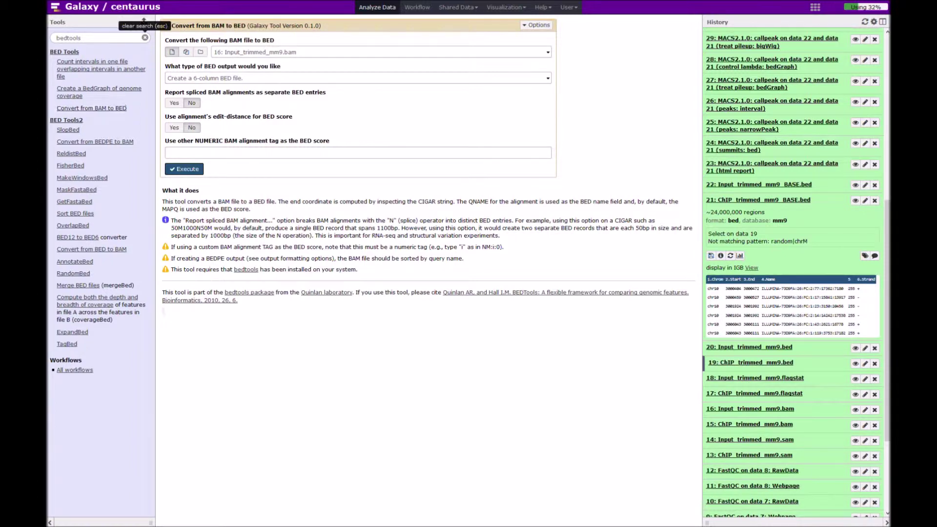
Clear the 'bedtools' term from the tool search to show all tool categories
click(145, 38)
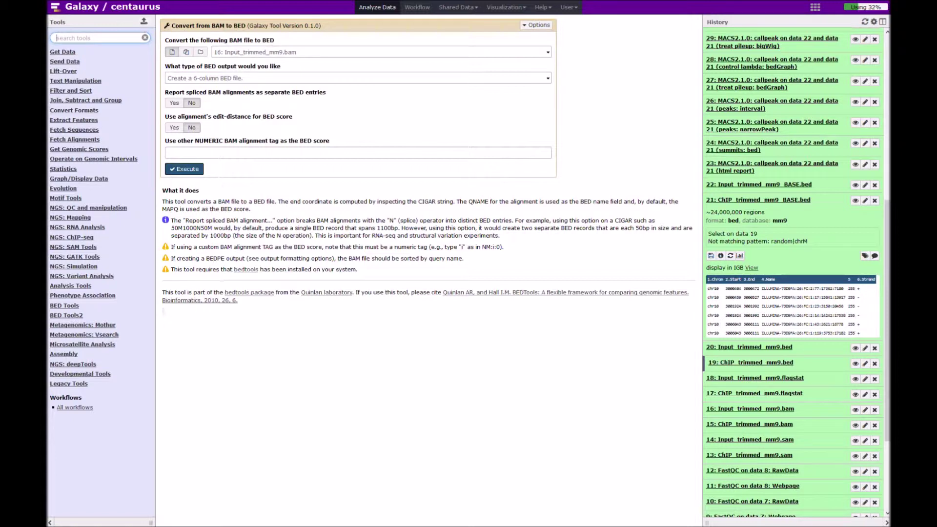
Filter the tool panel by 'select' to list tools like Select lines that match an expression
text(select)
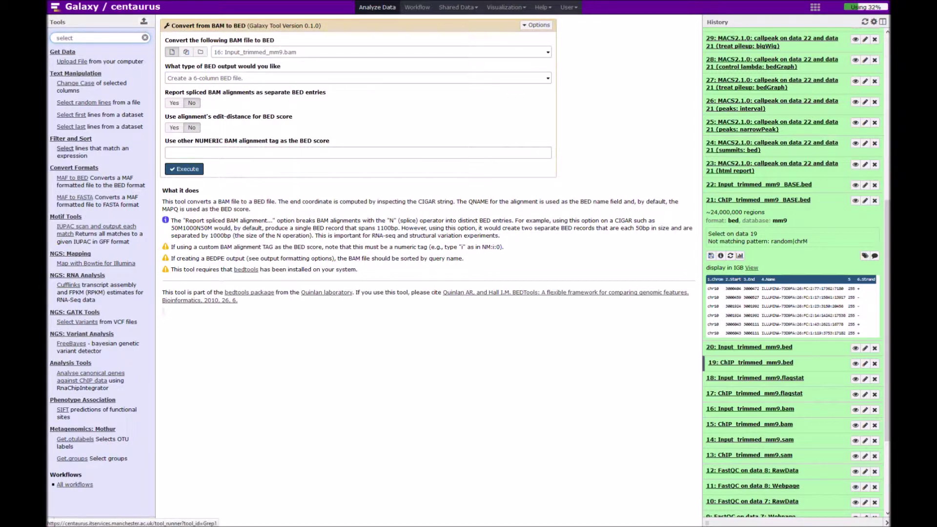
Load the Select lines tool with dataset 21: ChIP_trimmed_mm9_BASE.bed as its input
click(65, 148)
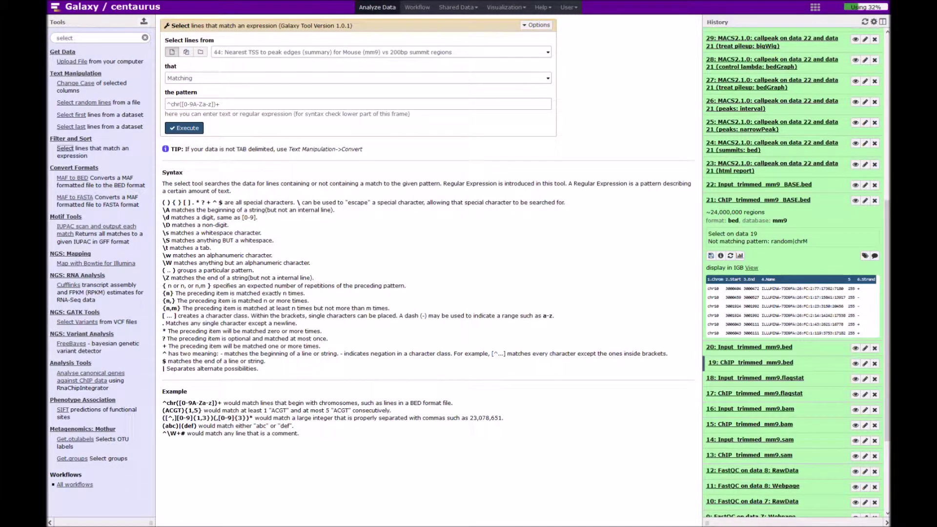
click(380, 52)
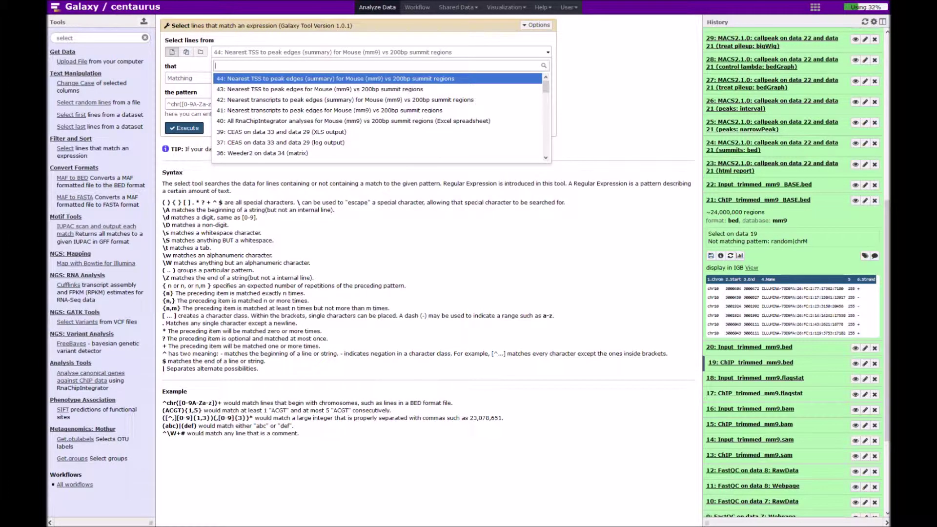
scroll(378, 118, down, 3)
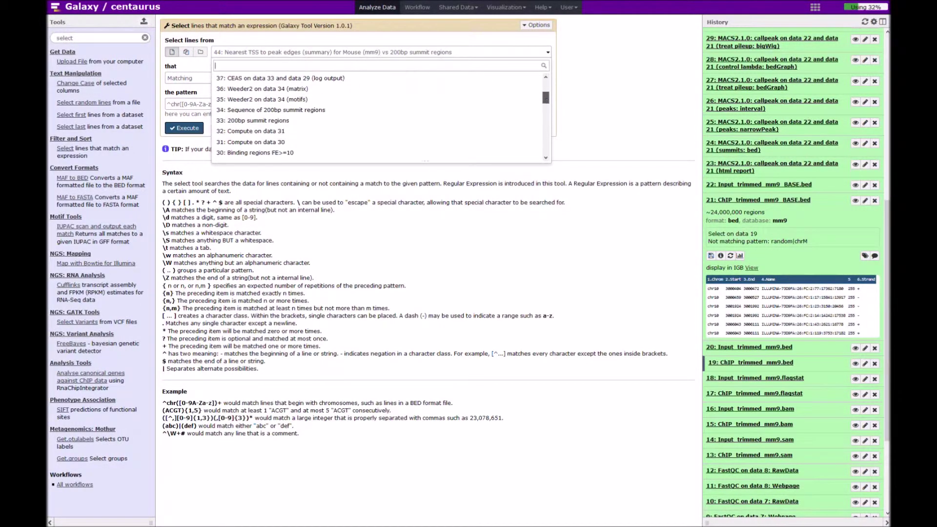
scroll(378, 117, down, 8)
scroll(378, 117, up, 6)
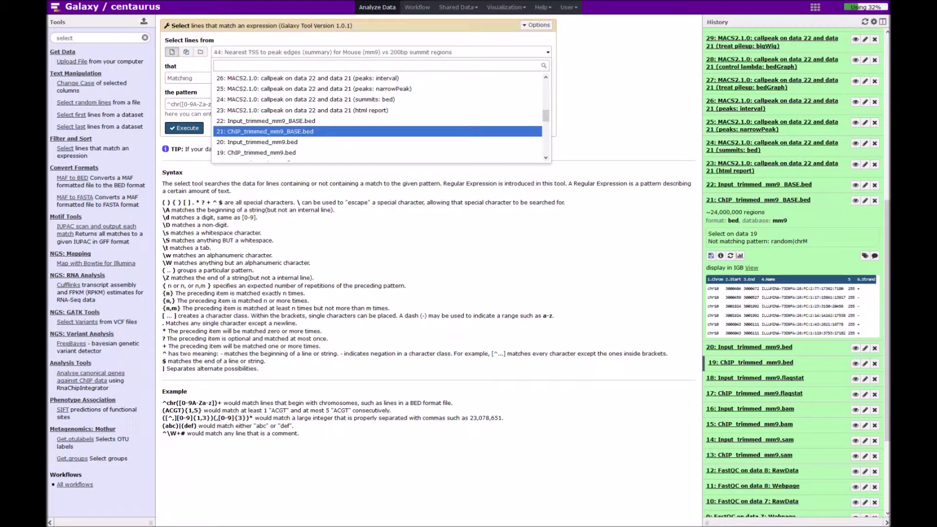
click(378, 131)
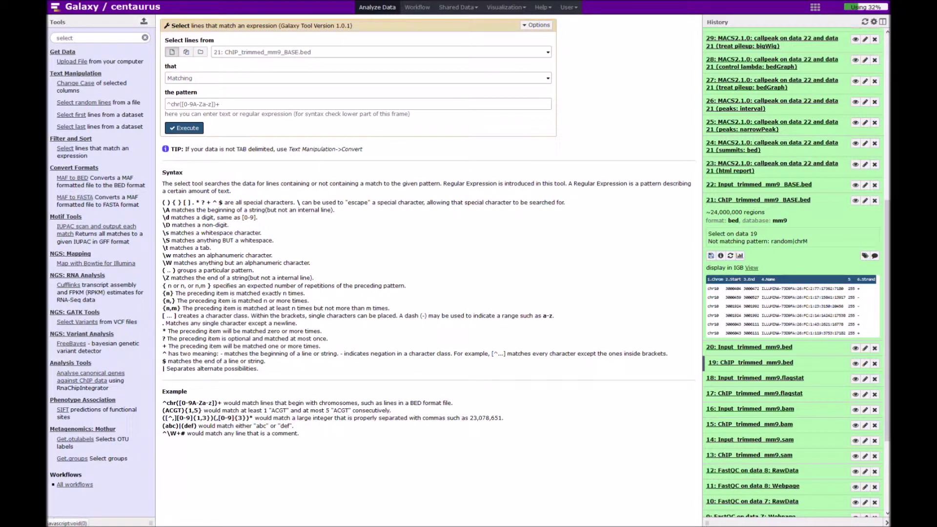
click(189, 78)
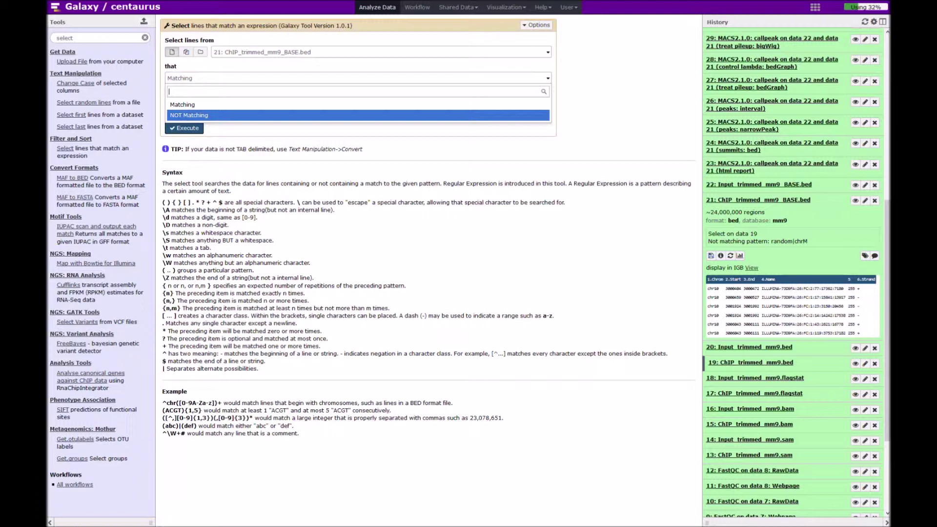
Switch the filter to NOT Matching and replace the pattern with 'random'
key(Return)
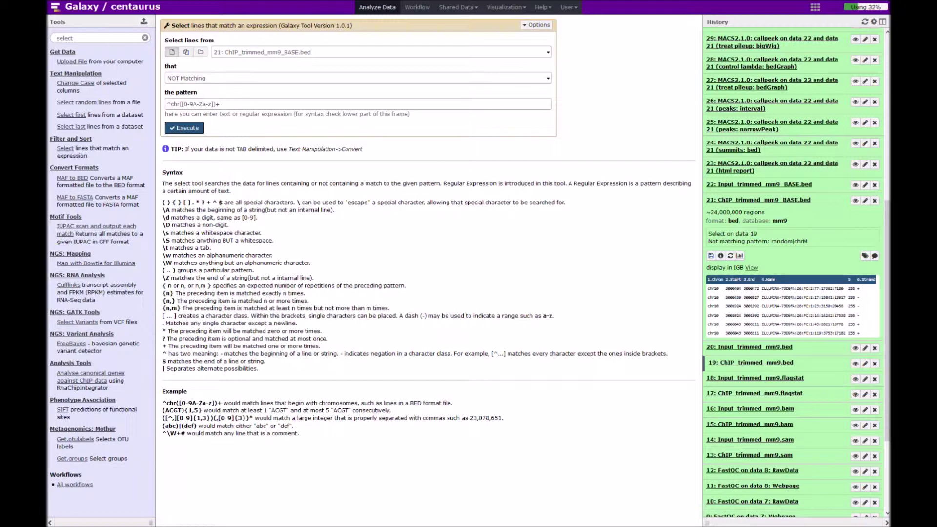
triple_click(196, 104)
text(random)
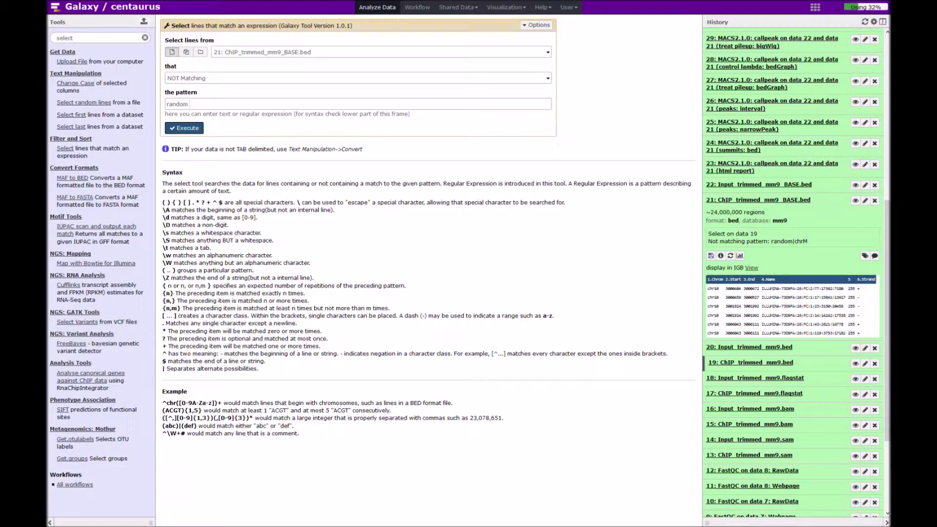